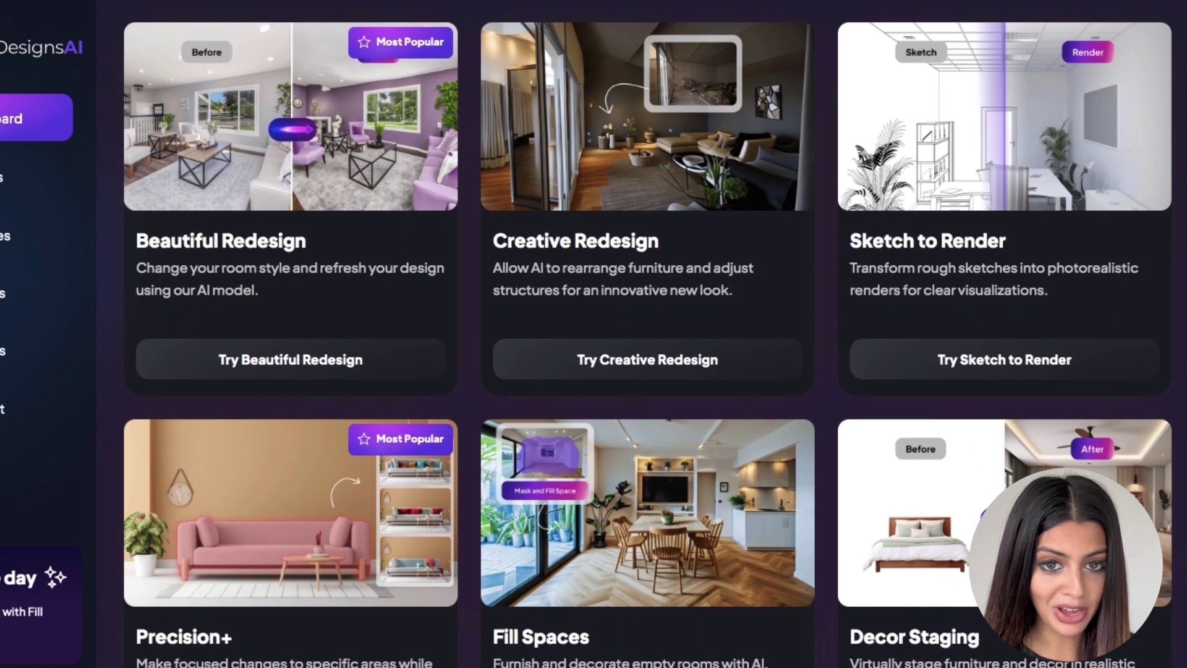
scroll(648, 371, "down", 2)
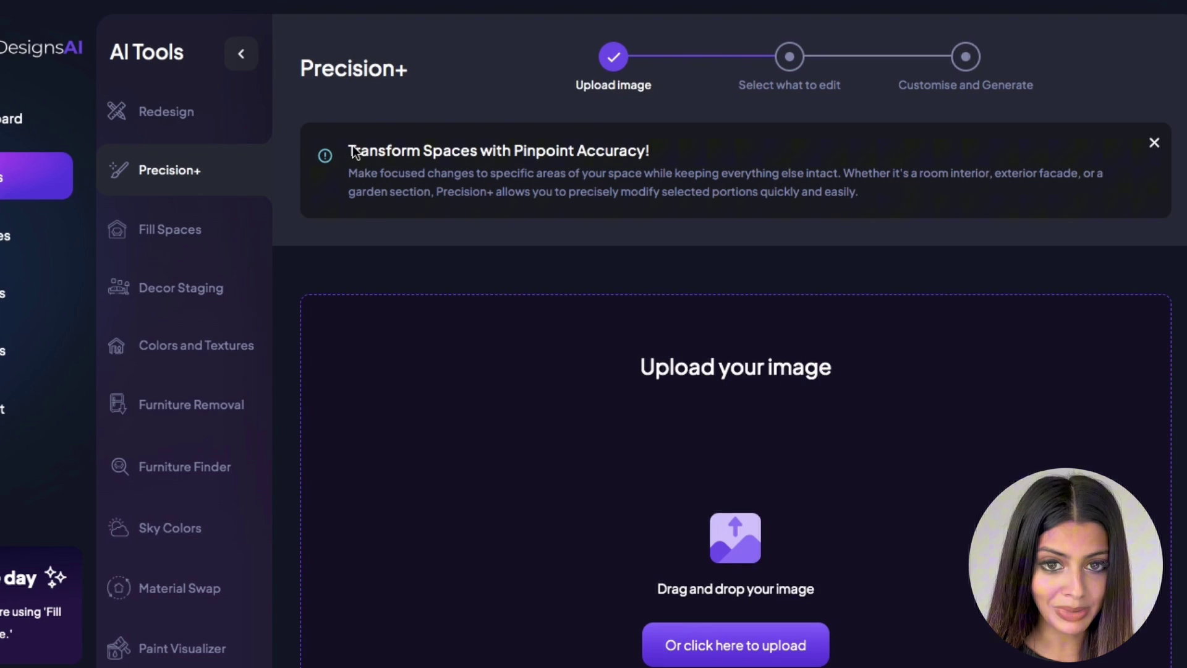
Highlight the Precision+ tool's description text on the upload page.
mouse_move(350, 149)
left_mouse_down()
mouse_move(522, 151)
mouse_move(883, 200)
left_mouse_up()
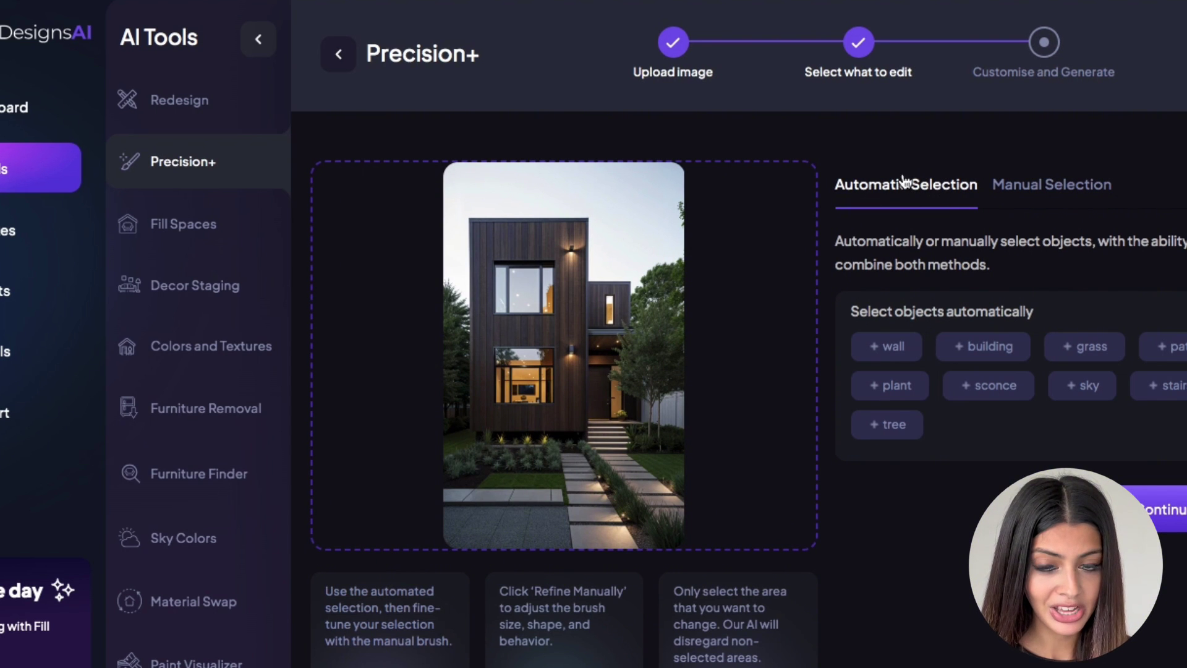
Auto-mask the walls, plants, trees, sconces and building in the house photo.
left_click(893, 349)
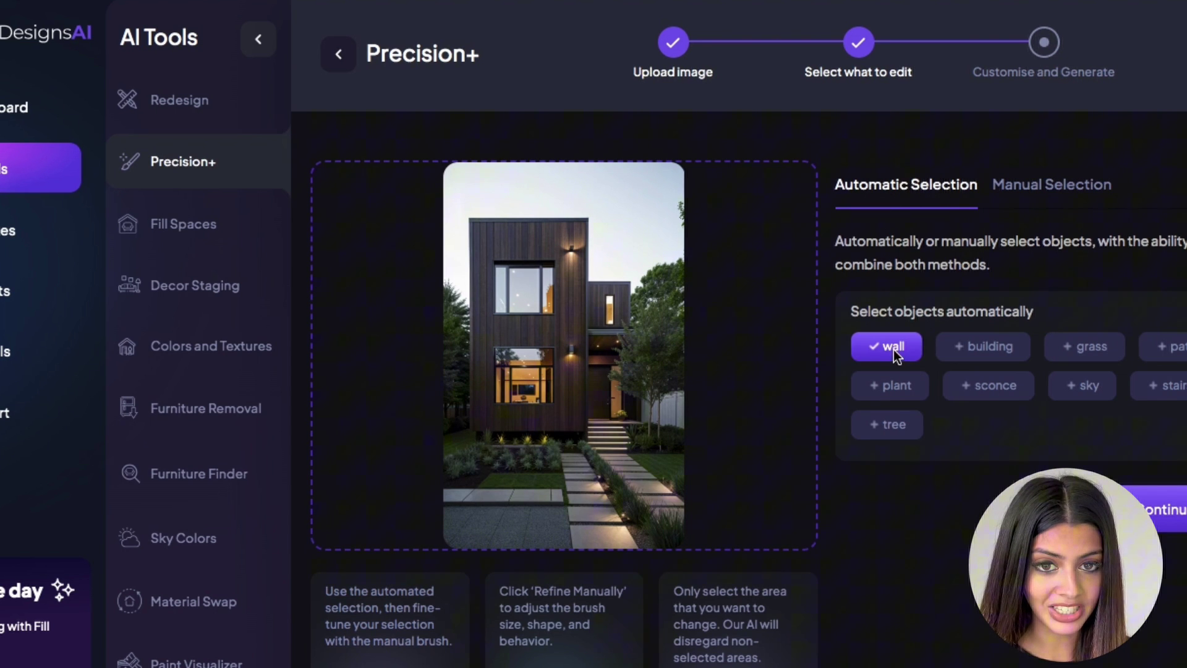
left_click(888, 388)
left_click(889, 423)
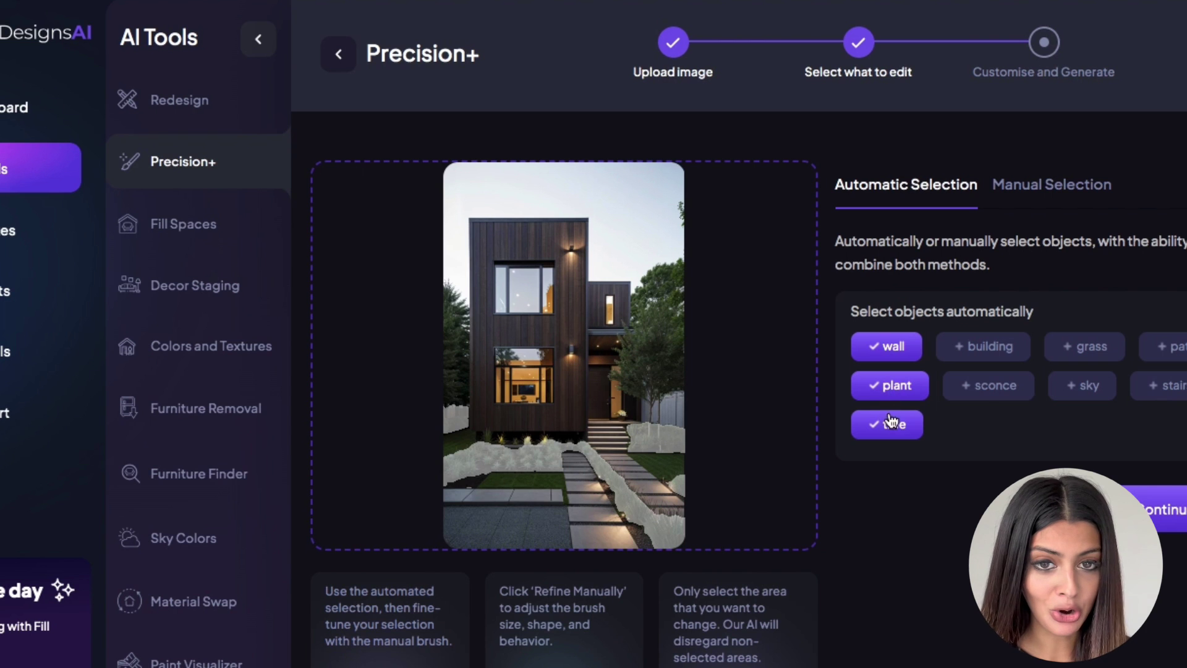
left_click(981, 392)
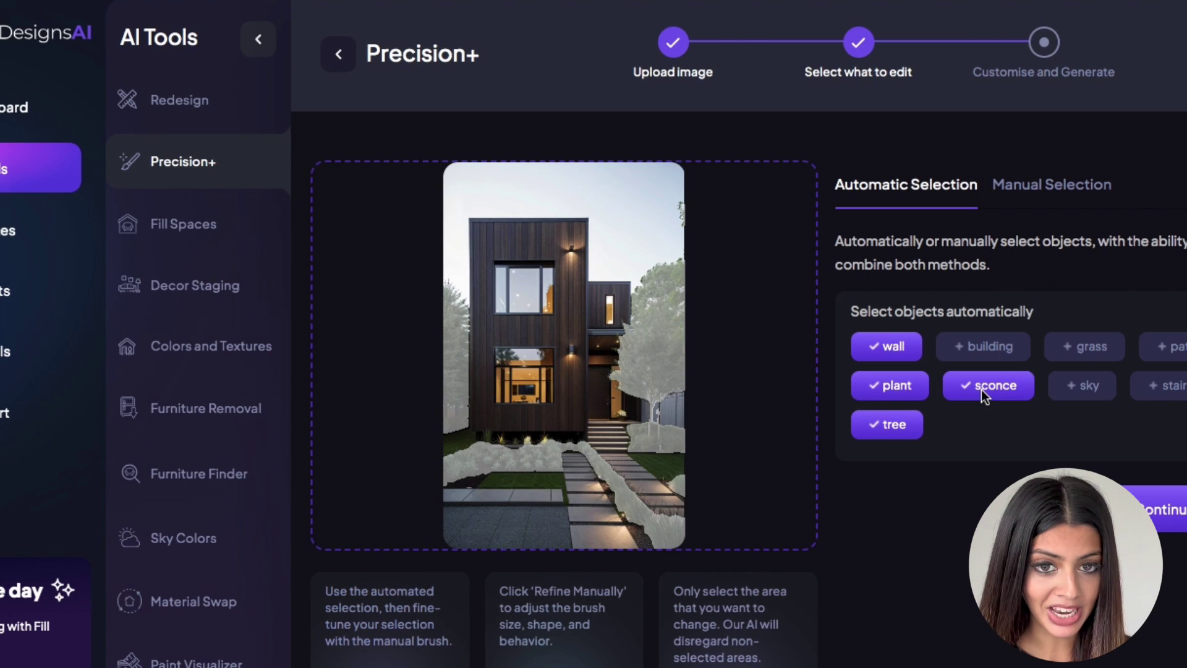
left_click(998, 349)
Paint a lawn mask stroke by hand with brush size 15, then undo it.
left_click(1081, 387)
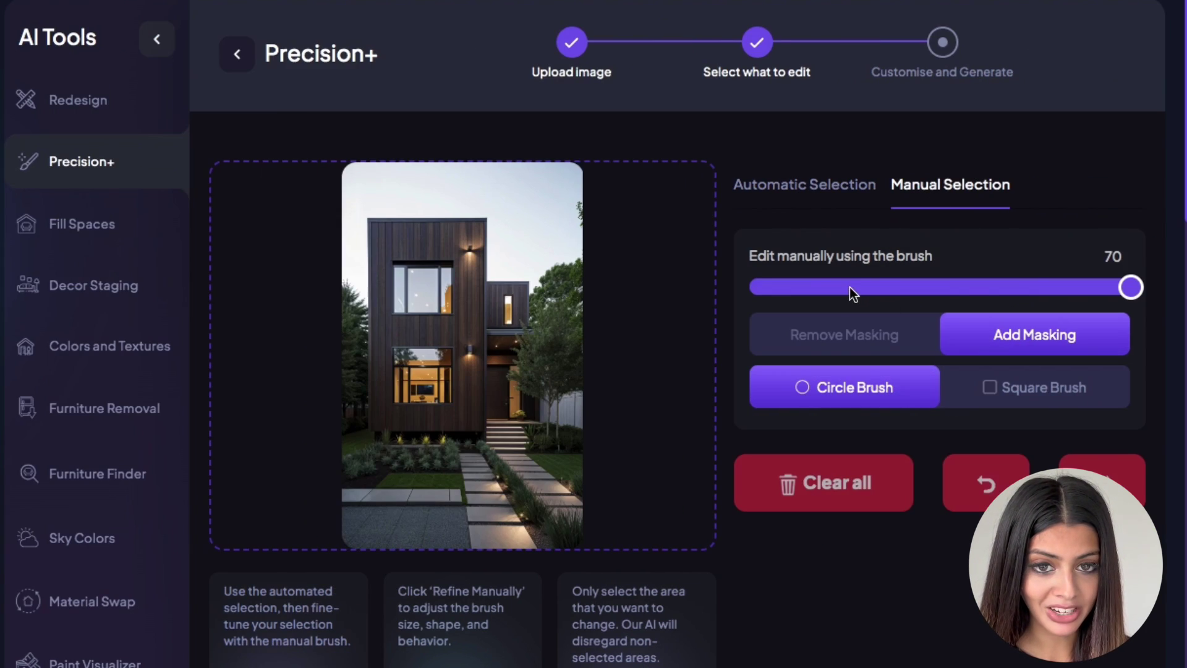
left_click_drag(849, 286, 832, 288)
left_click_drag(435, 450, 430, 453)
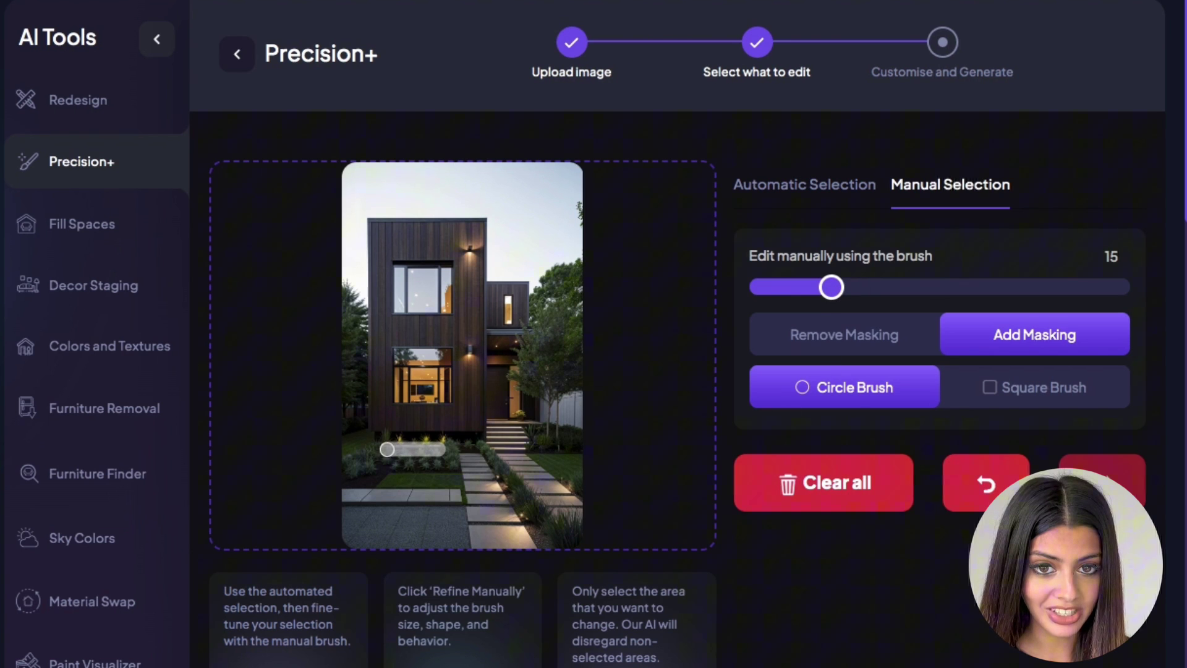
key("ctrl+z")
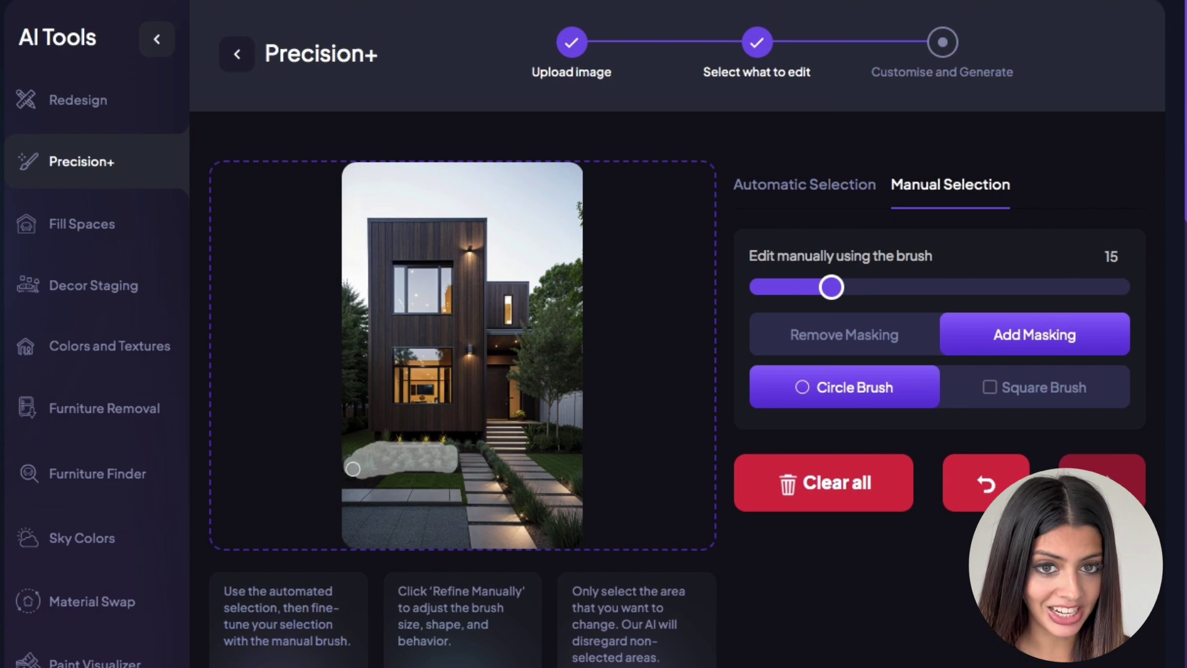
key("ctrl+z")
key("ctrl+z")
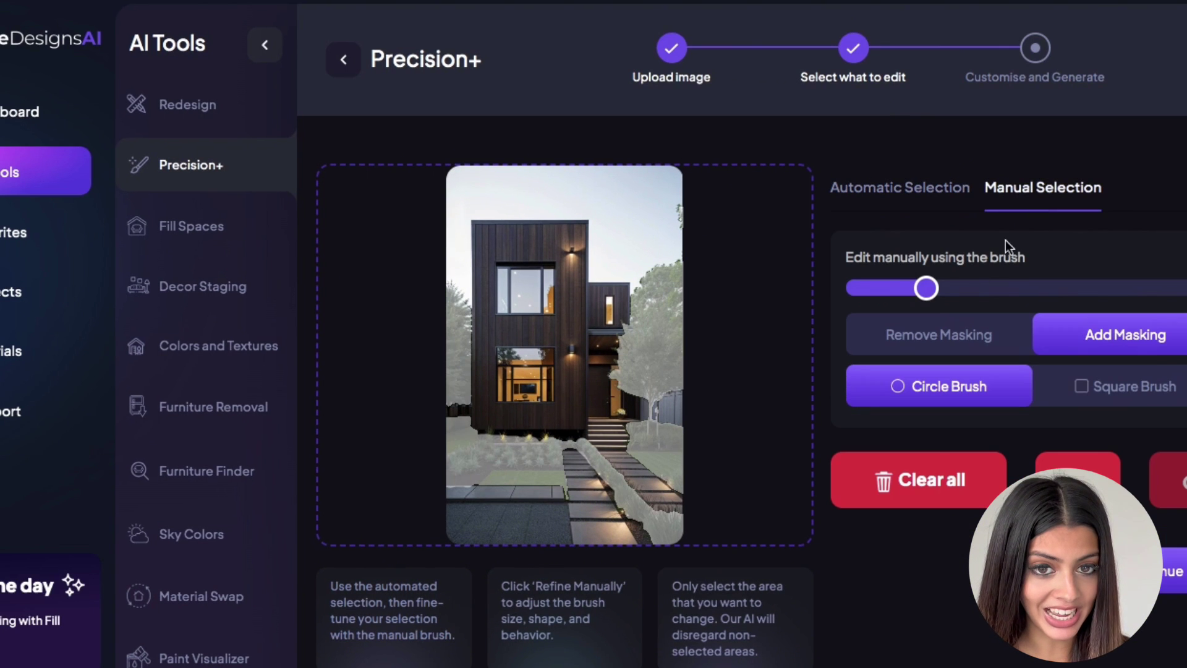
Shrink the brush slightly and clear the hand-painted mask back to automatic masking.
left_click_drag(926, 288, 915, 288)
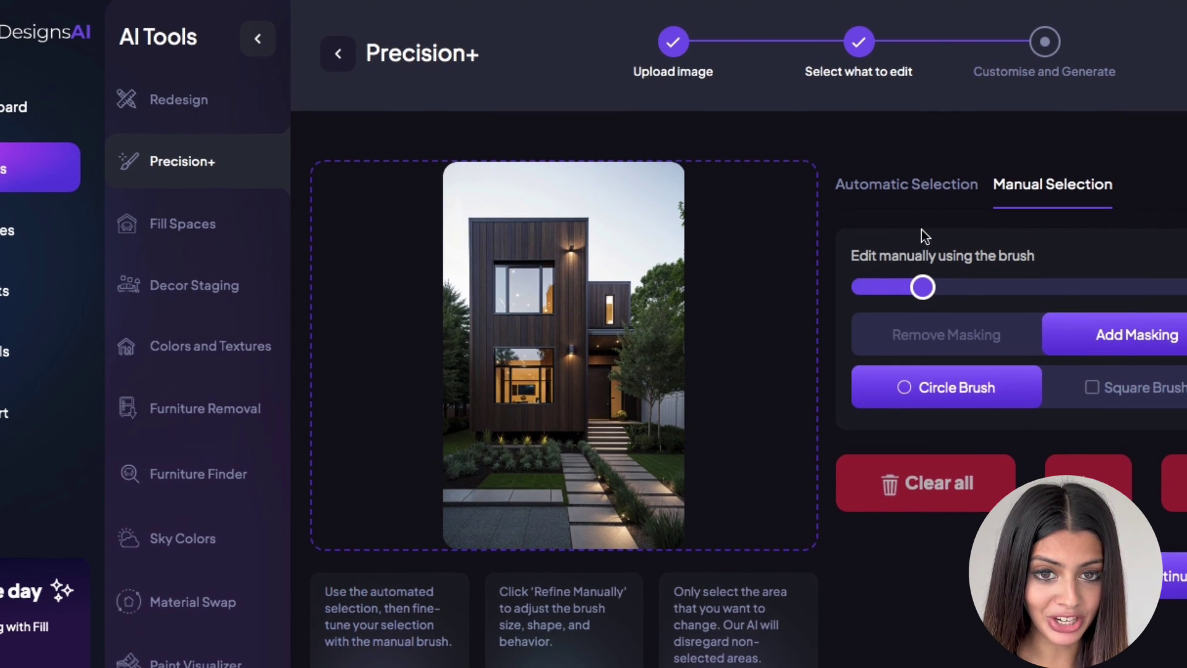
left_click(905, 187)
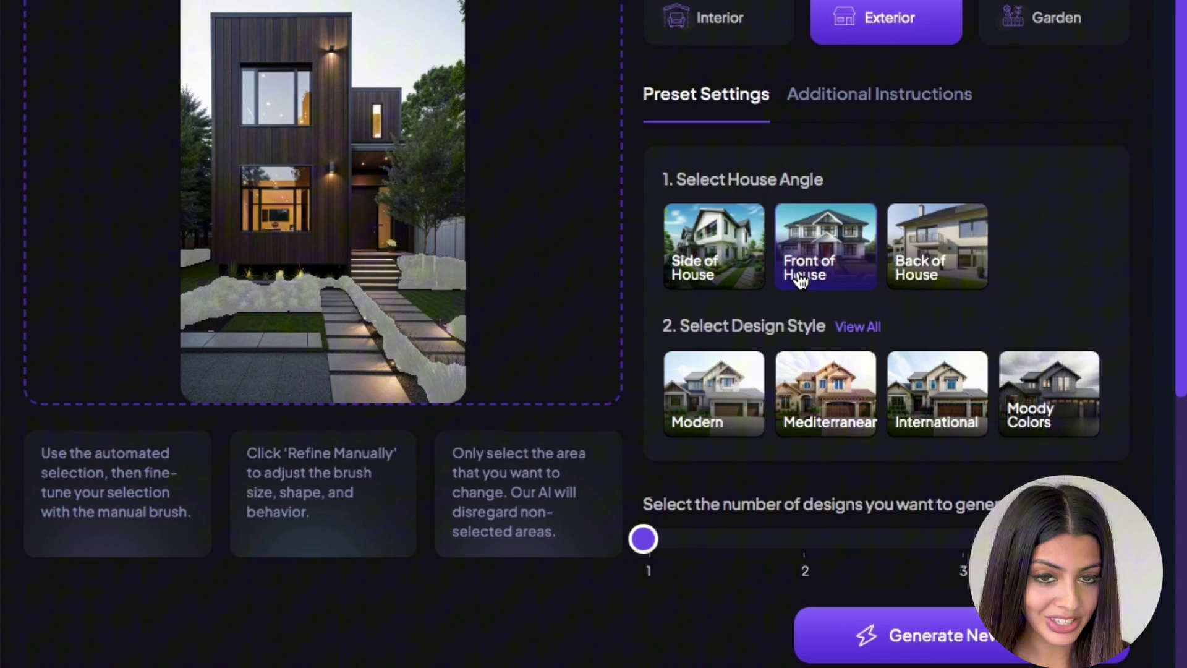
Browse the full design-style gallery and pick the Elegant style.
left_click(856, 329)
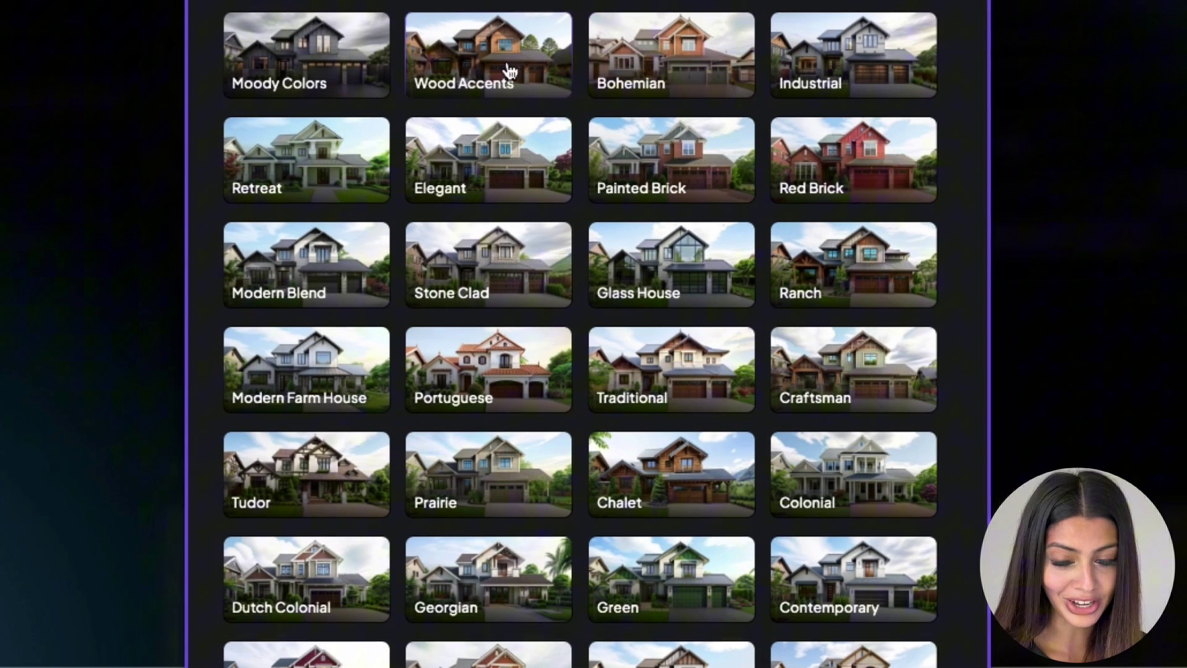
left_click(504, 148)
scroll(504, 148, "down", 2)
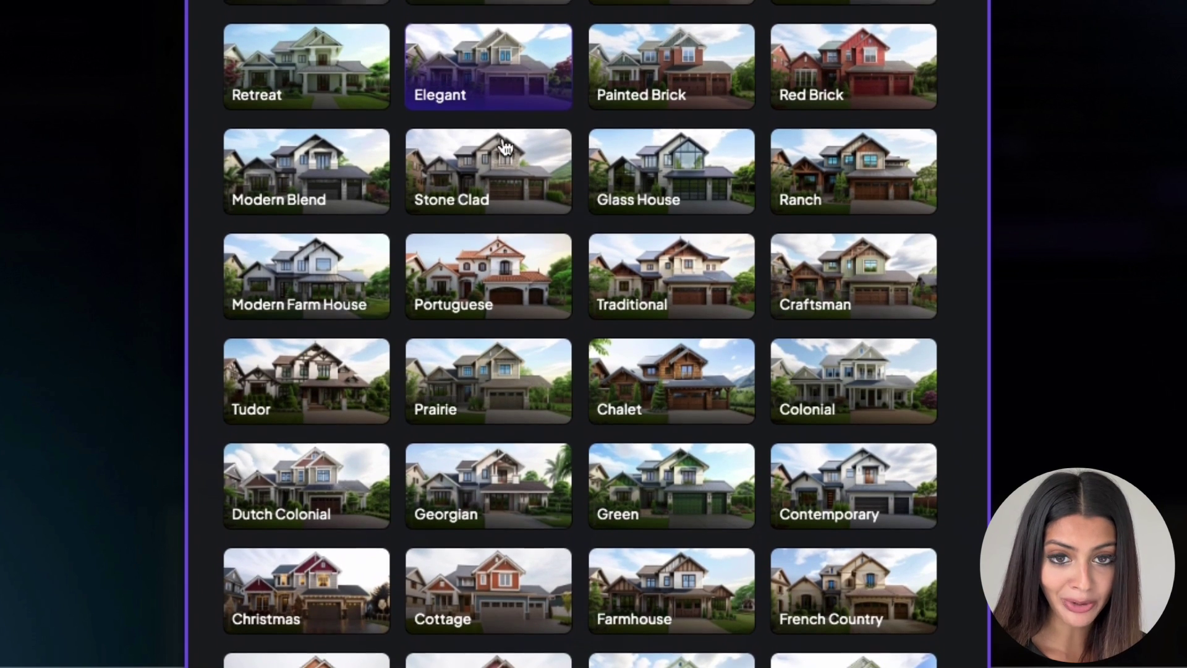
scroll(504, 146, "up", 1)
left_click(506, 113)
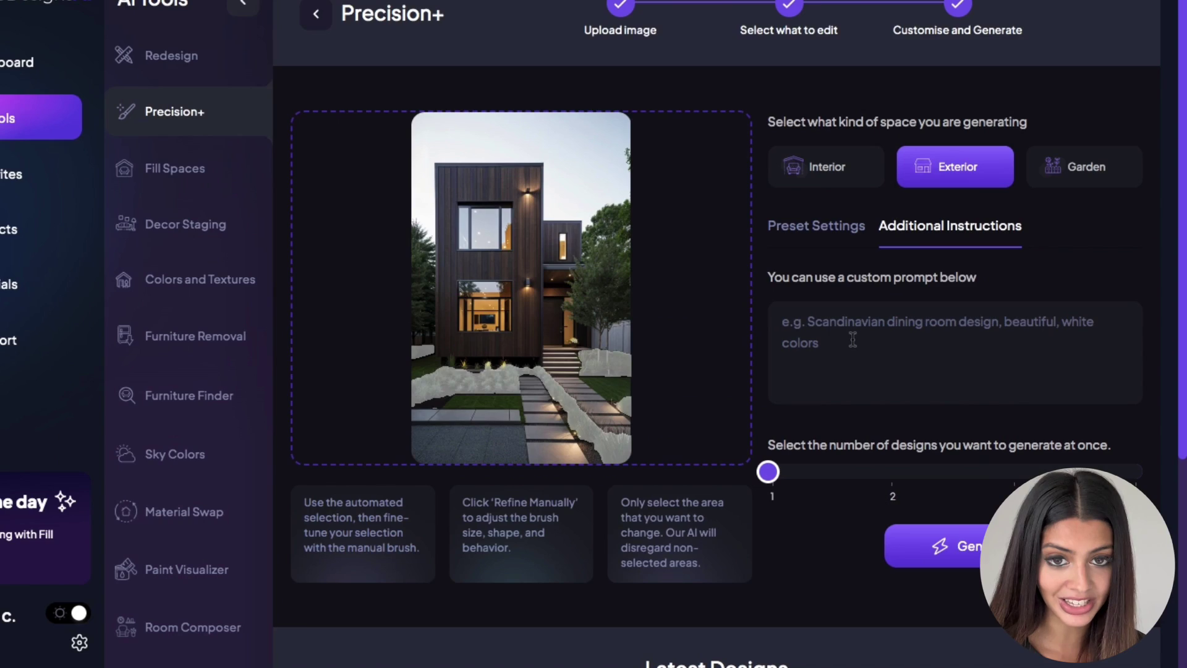
Generate four new designs from the 'add red roses' custom prompt.
left_click(852, 341)
type("add")
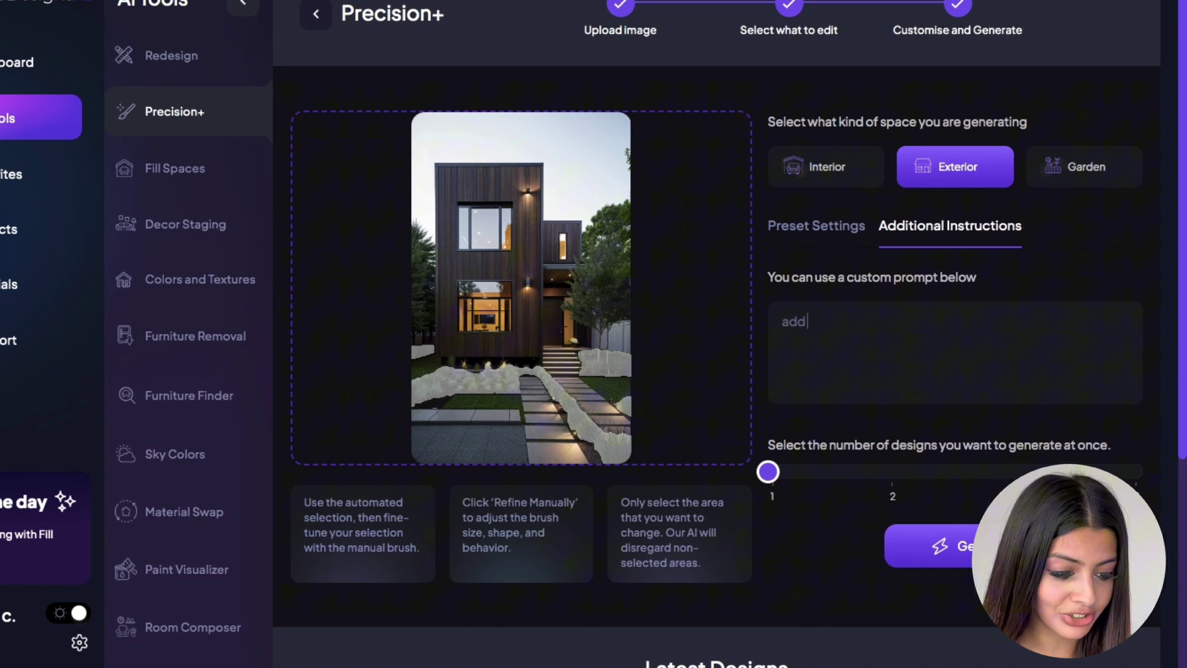
type(" red roses")
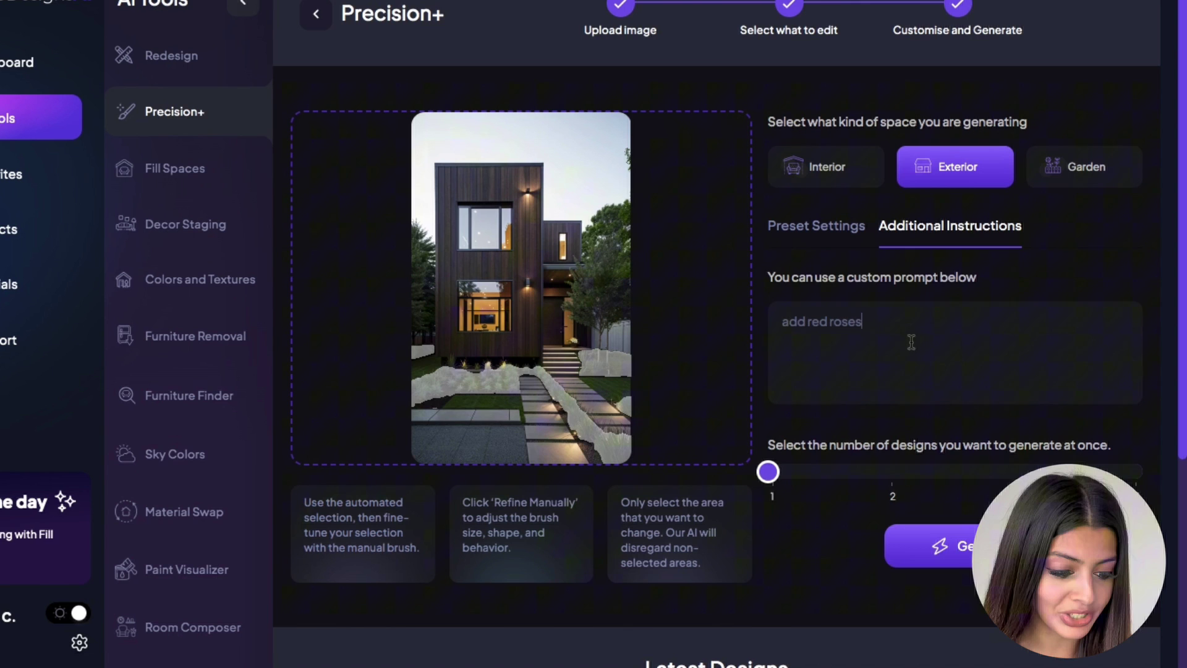
key("ctrl+a")
left_click(1095, 321)
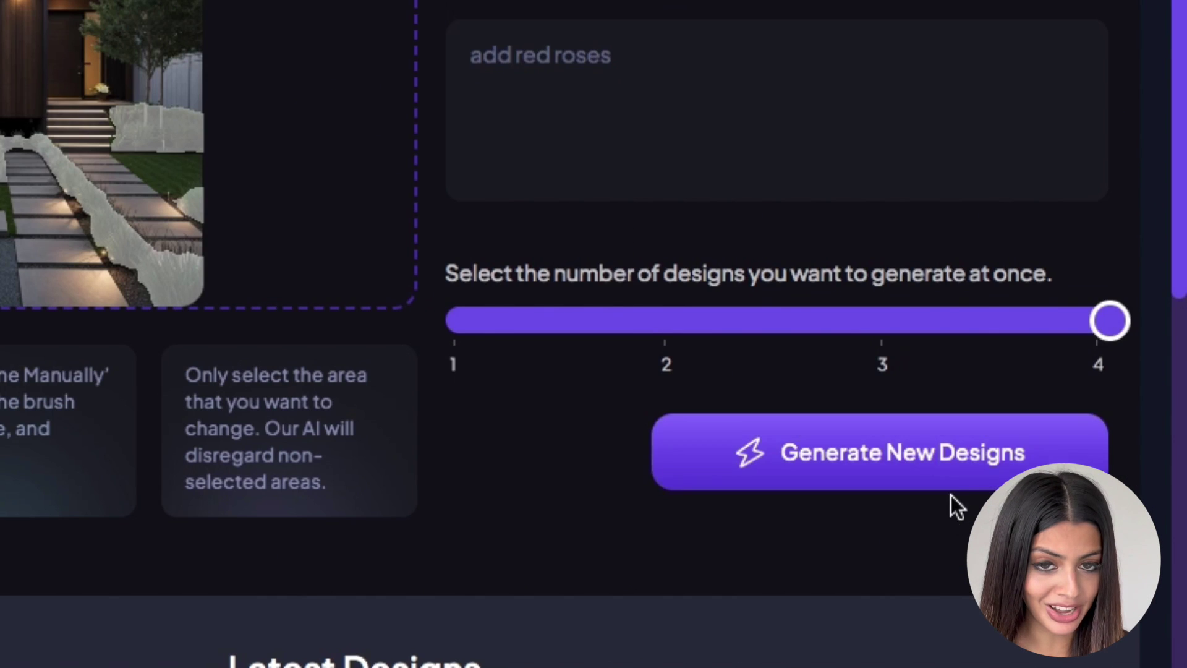
left_click(950, 478)
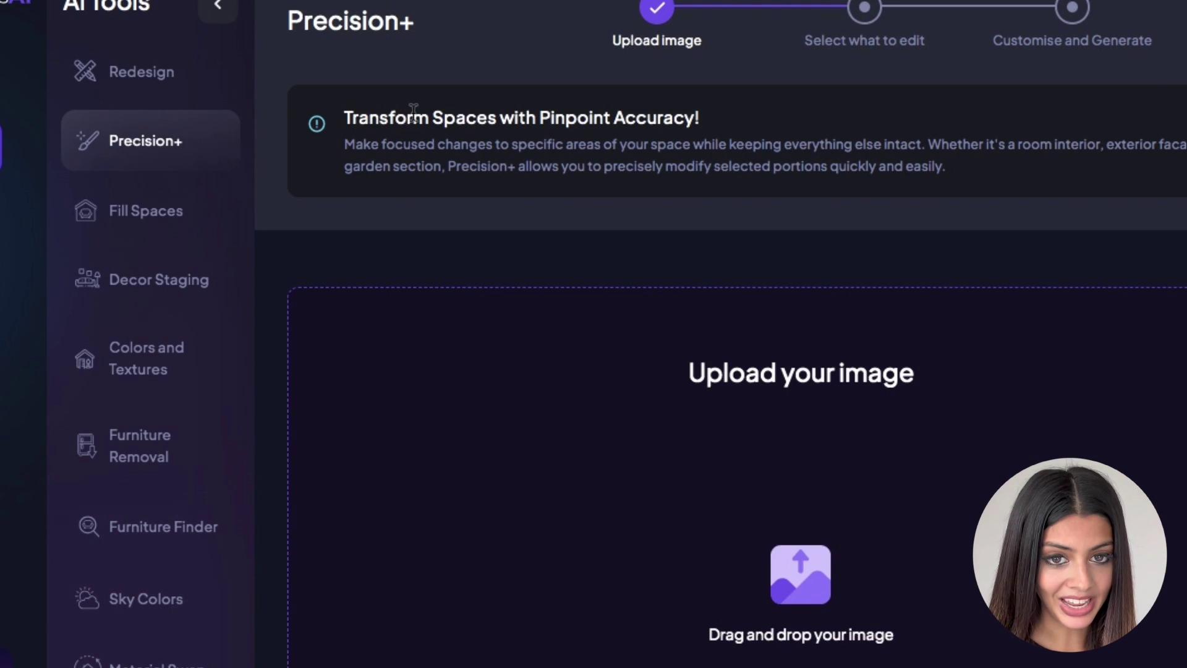
Highlight the Transform heading line on the Precision+ page.
double_click(414, 113)
left_click_drag(414, 112, 699, 117)
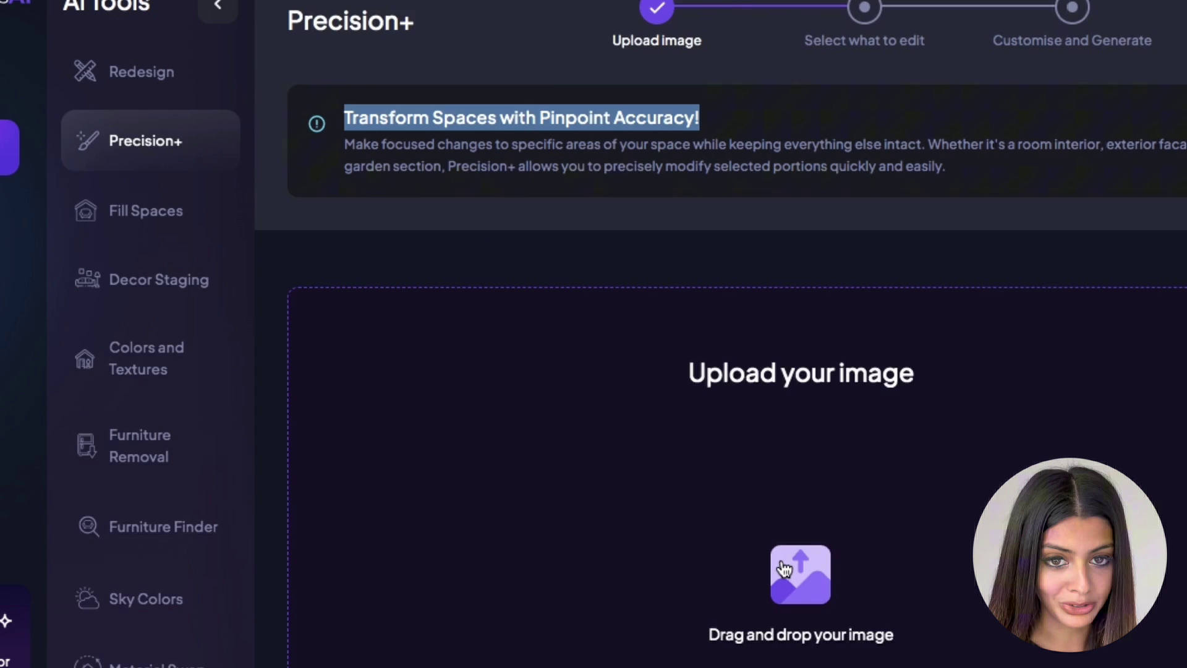
scroll(747, 548, "down", 3)
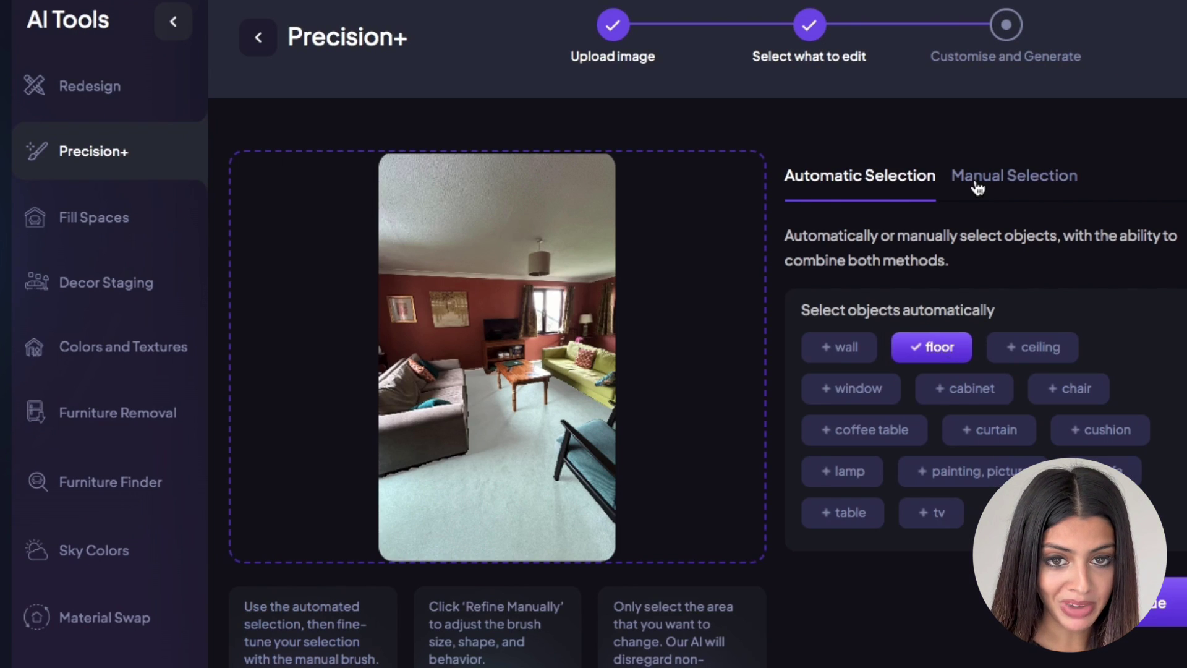
Clear the living room floor mask and return to automatic object selection.
left_click(977, 188)
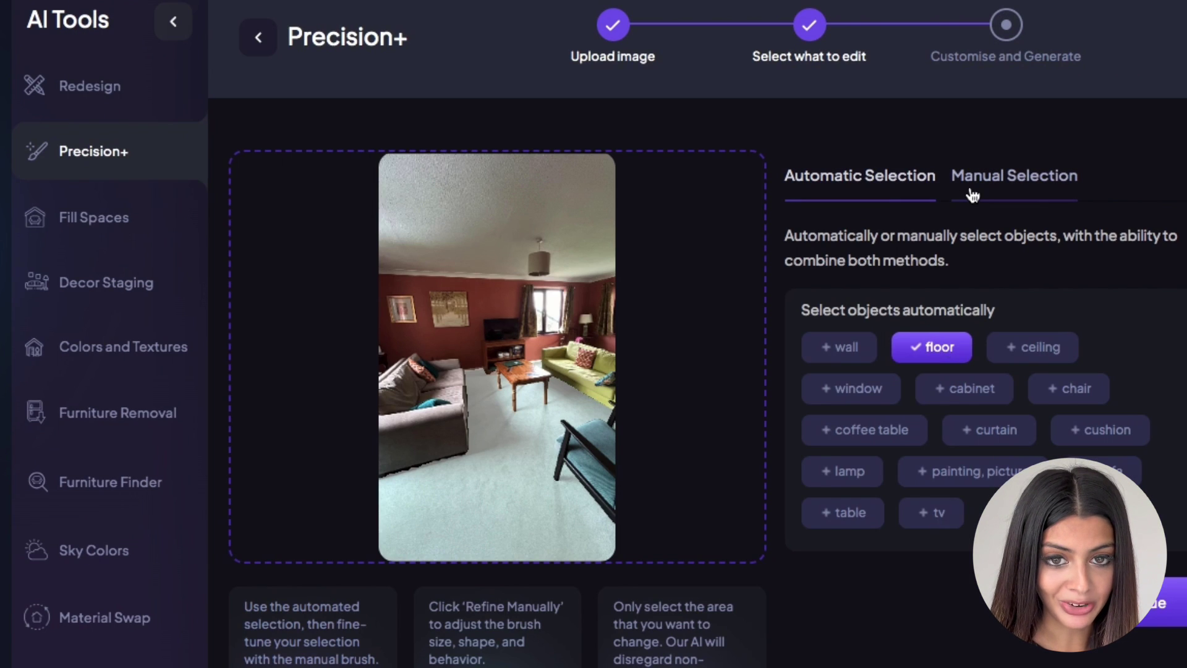
left_click(895, 486)
left_click(889, 183)
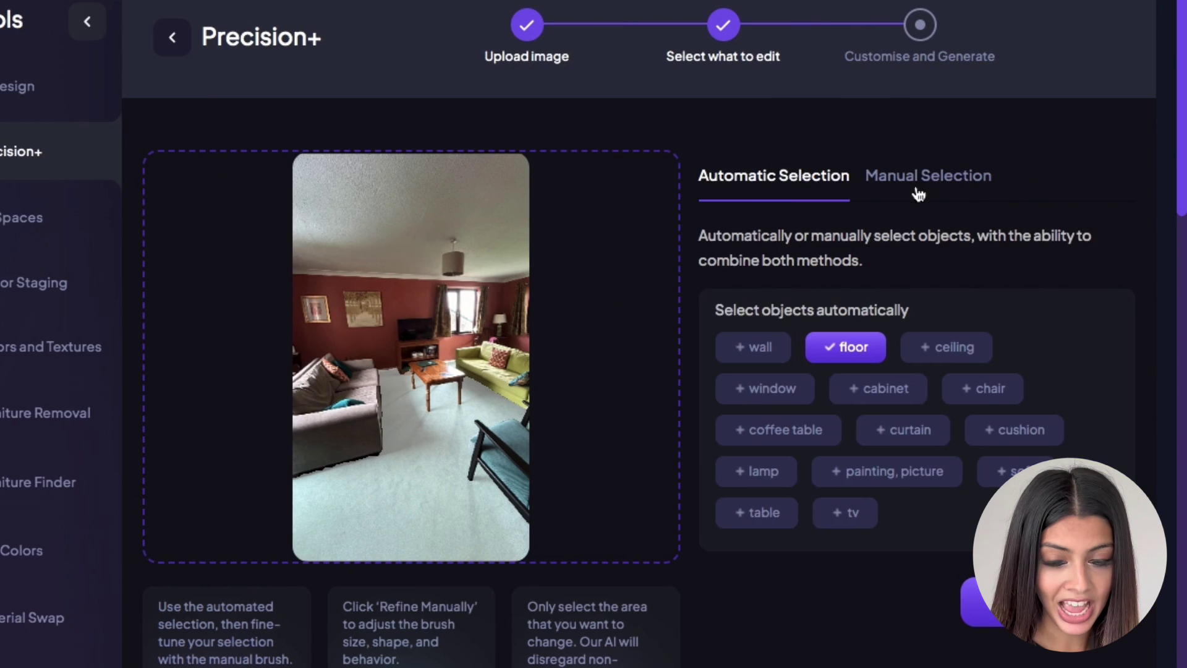
Hand-paint a small stroke, then a much larger brush stroke across the carpet.
left_click(919, 185)
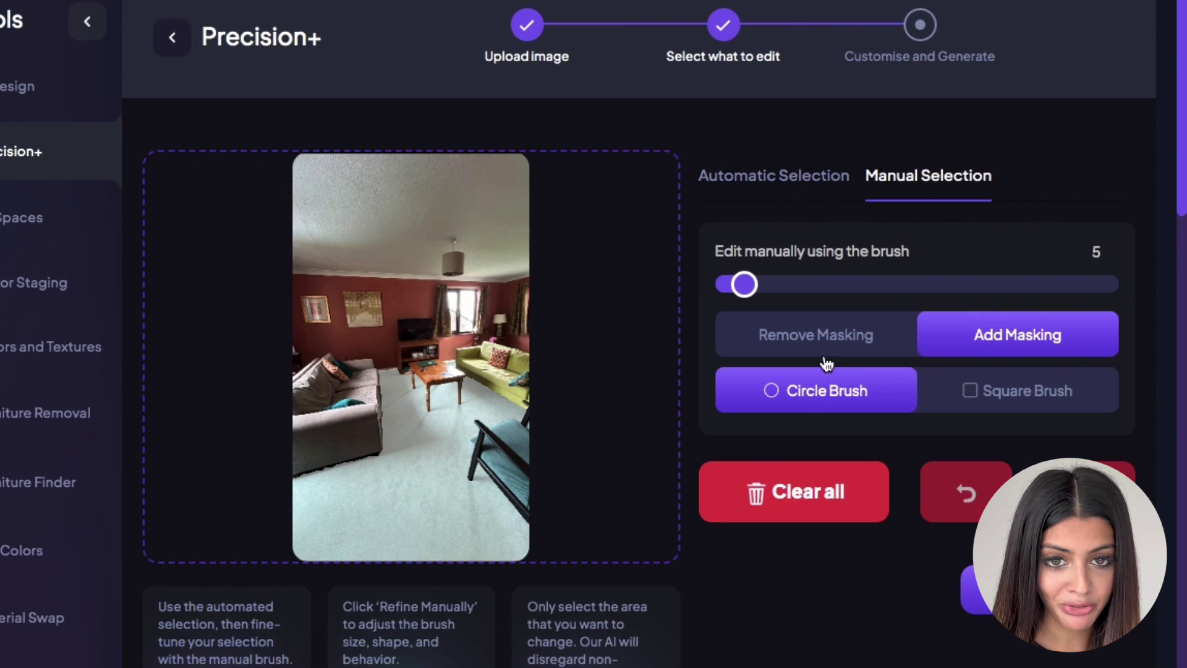
left_click(739, 284)
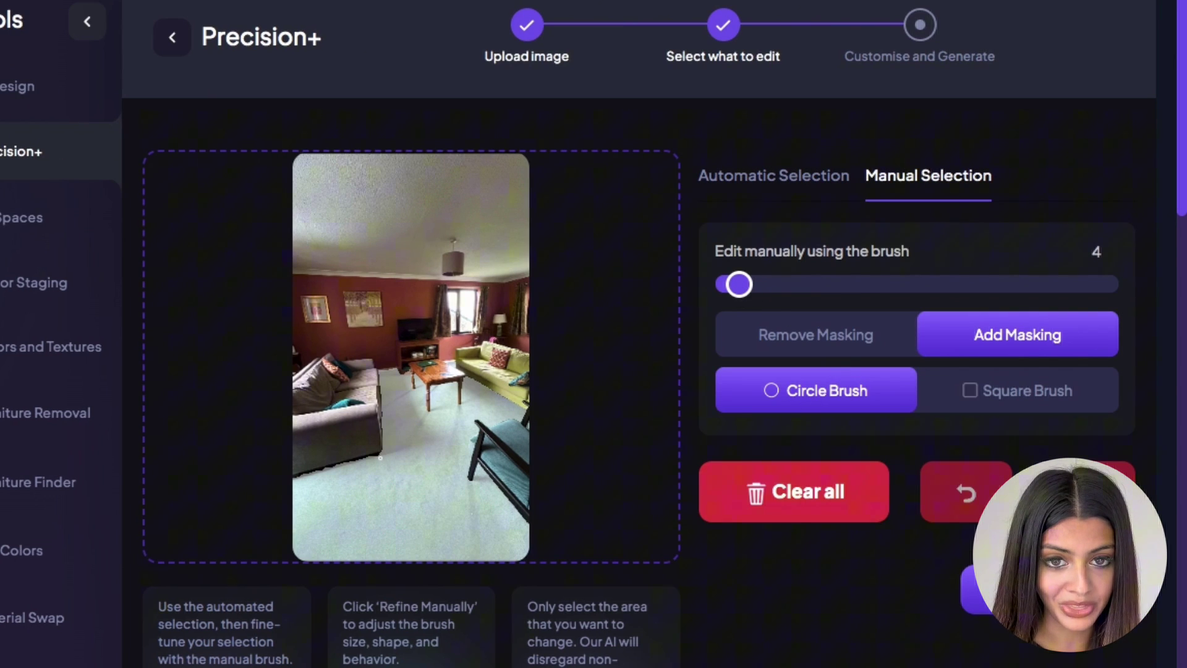
left_click_drag(380, 457, 360, 464)
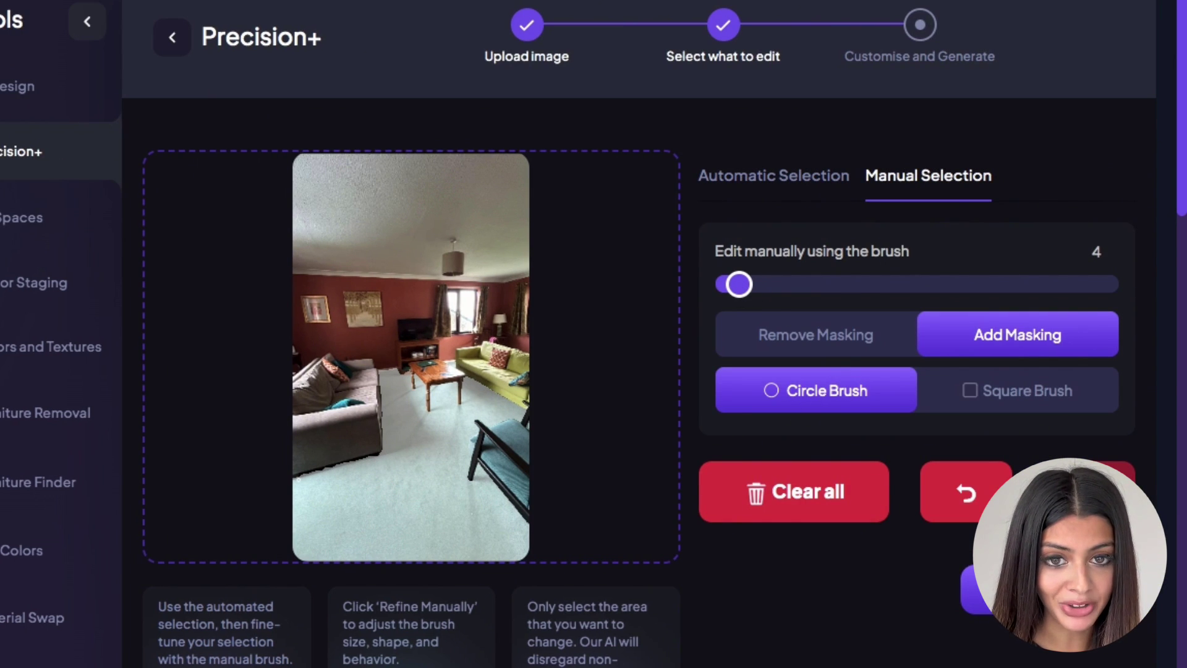
left_click_drag(773, 288, 989, 290)
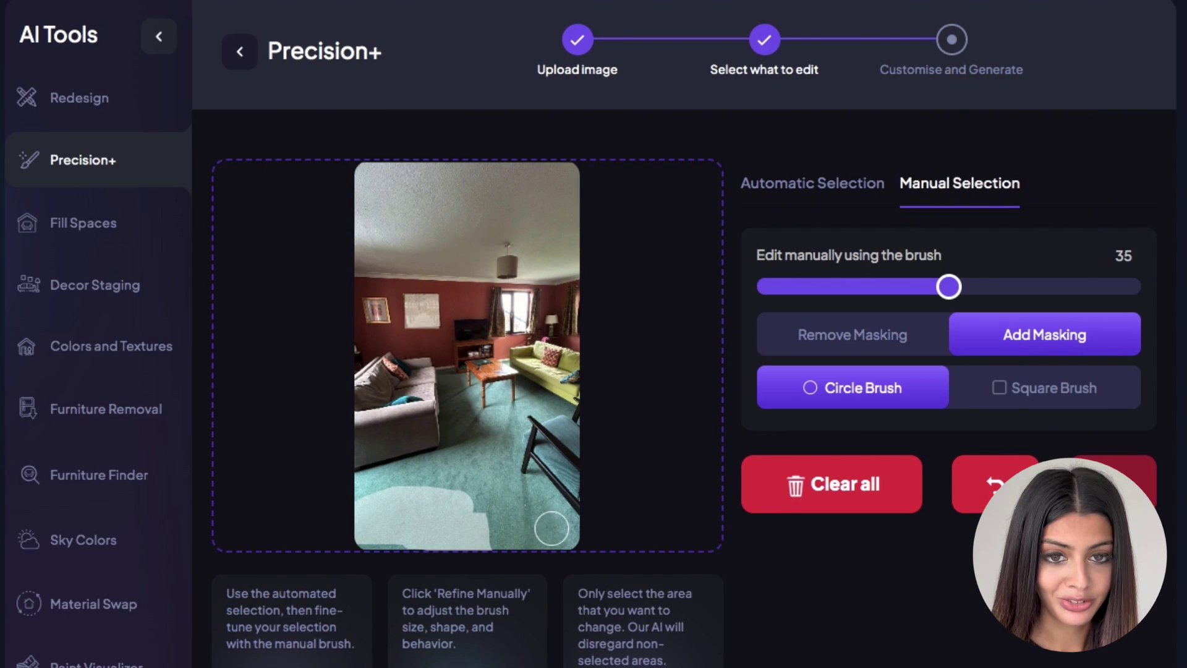
left_click_drag(551, 527, 502, 516)
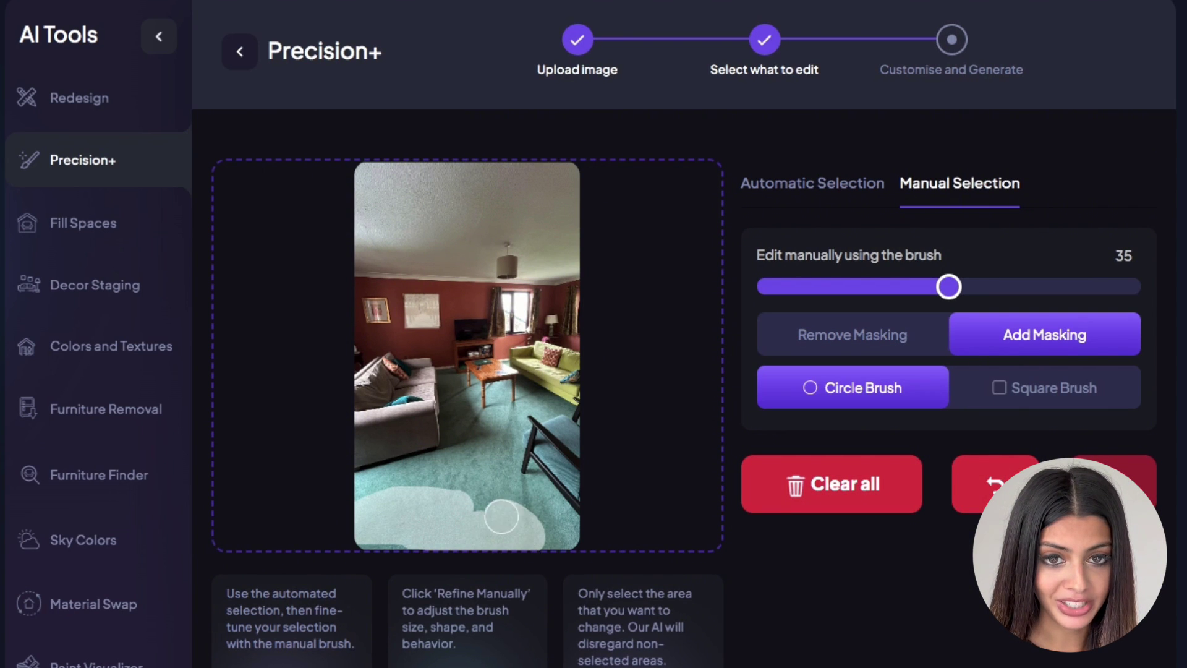
Erase part of the carpet mask with Remove Masking, then wipe the whole mask.
left_click(882, 335)
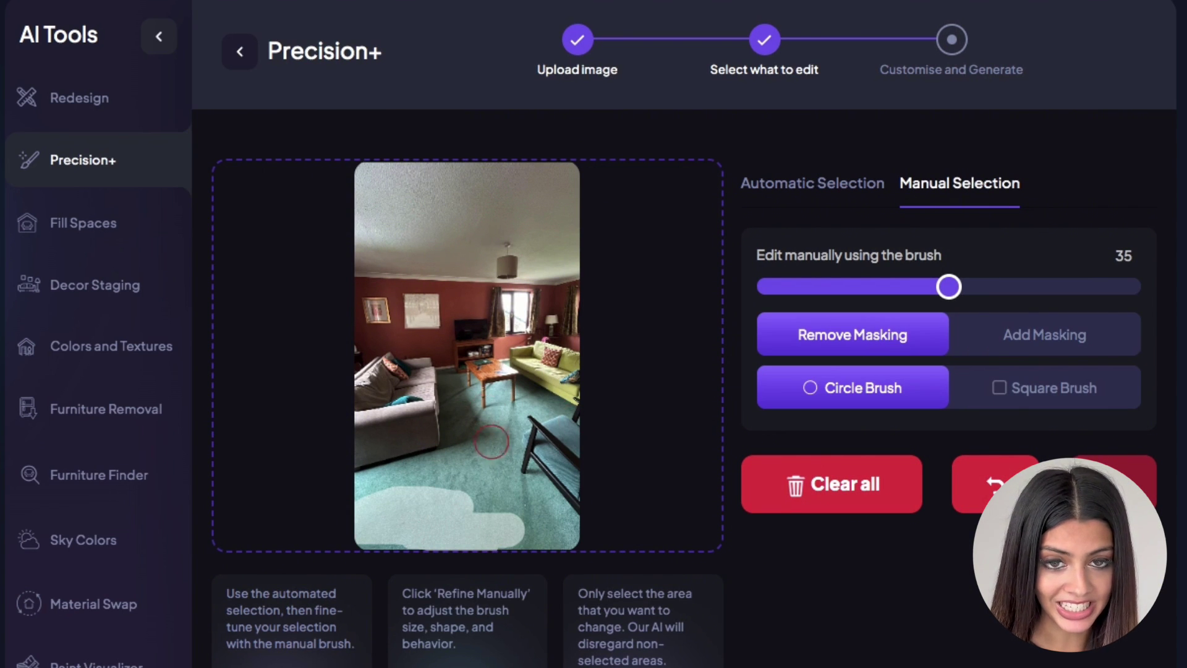
left_click_drag(492, 442, 519, 515)
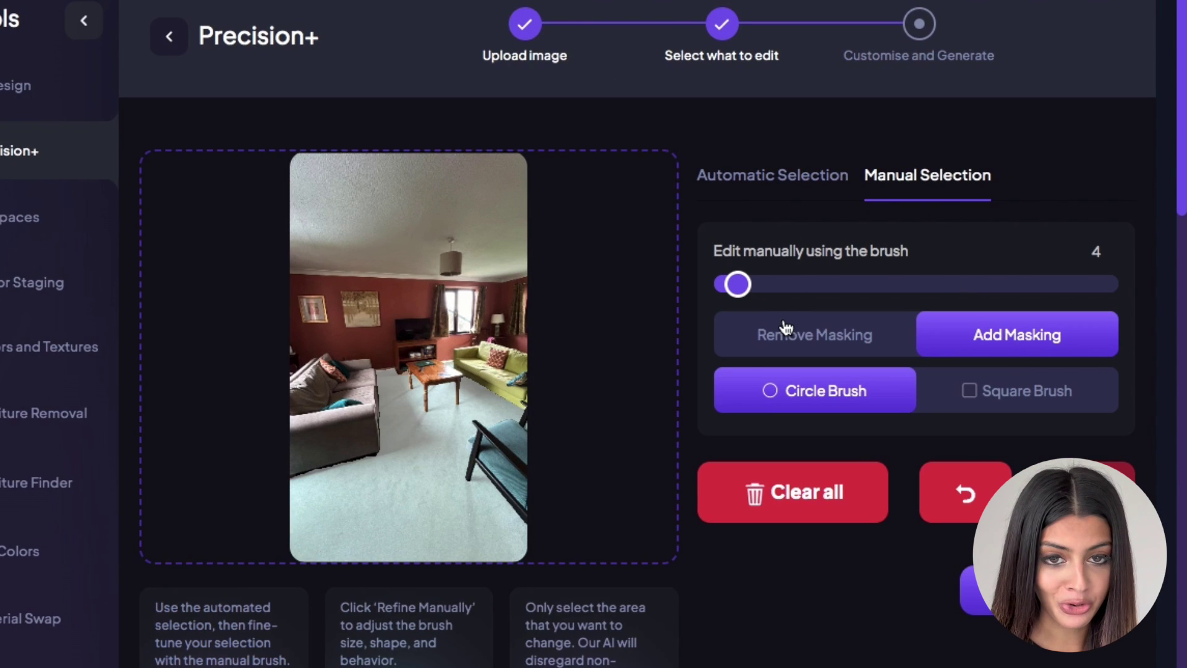
left_click(807, 501)
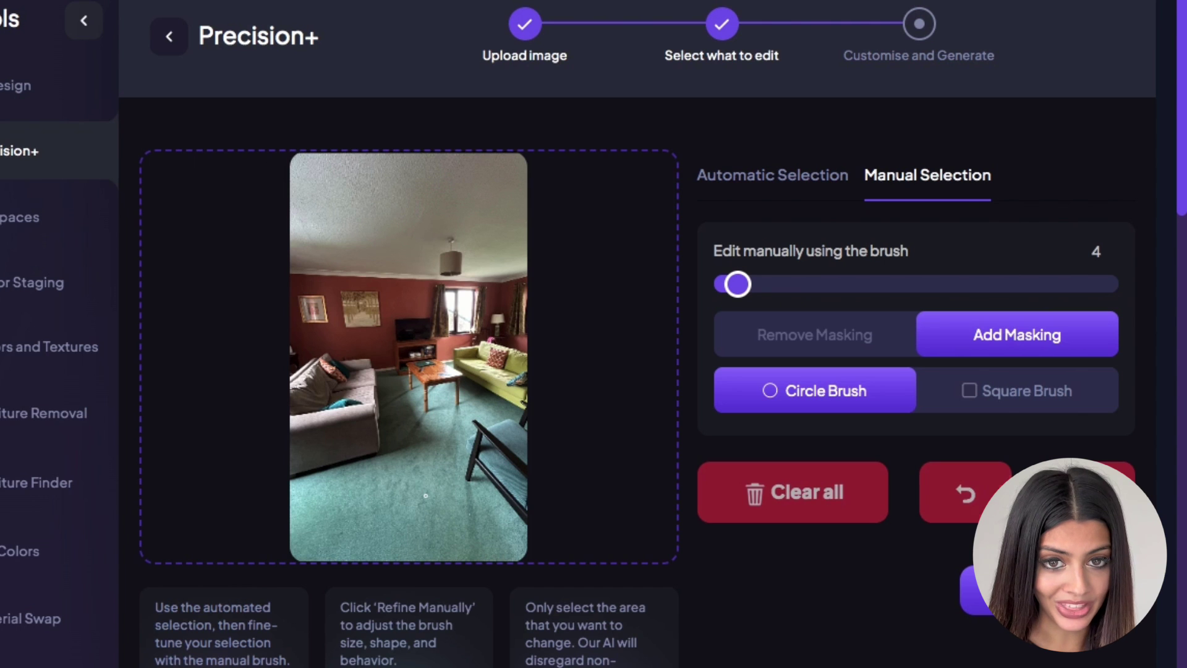
Mask the carpet and delete the old wooden floor prompt for a new one.
left_click_drag(425, 496, 394, 520)
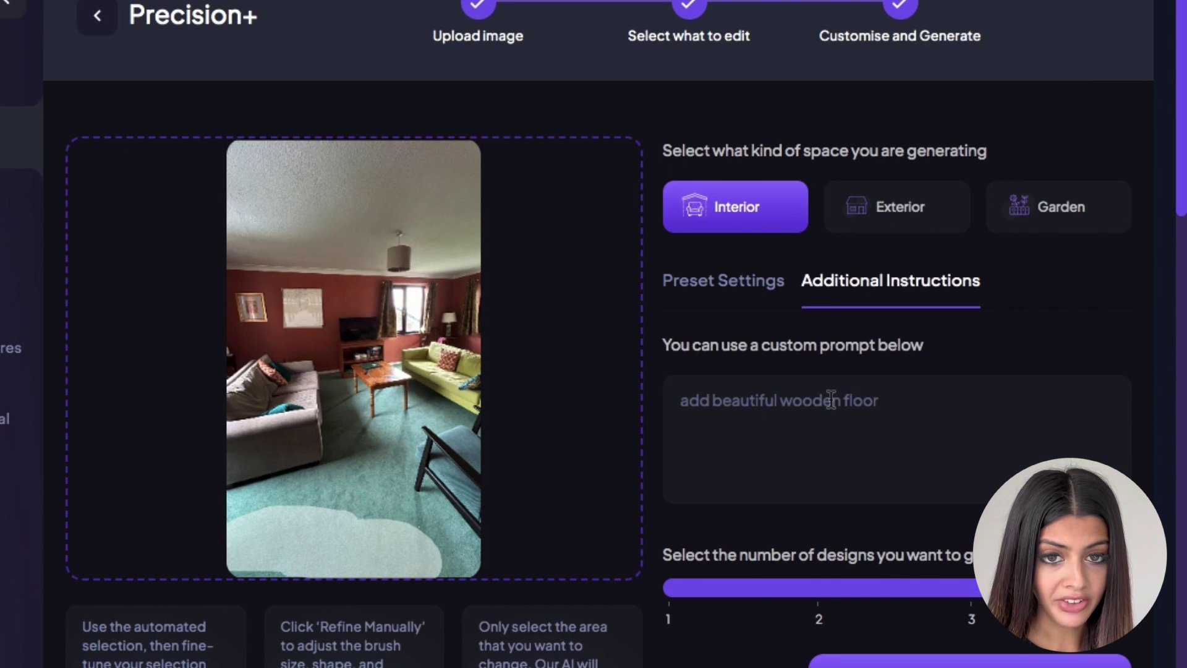
triple_click(830, 400)
key("BackSpace")
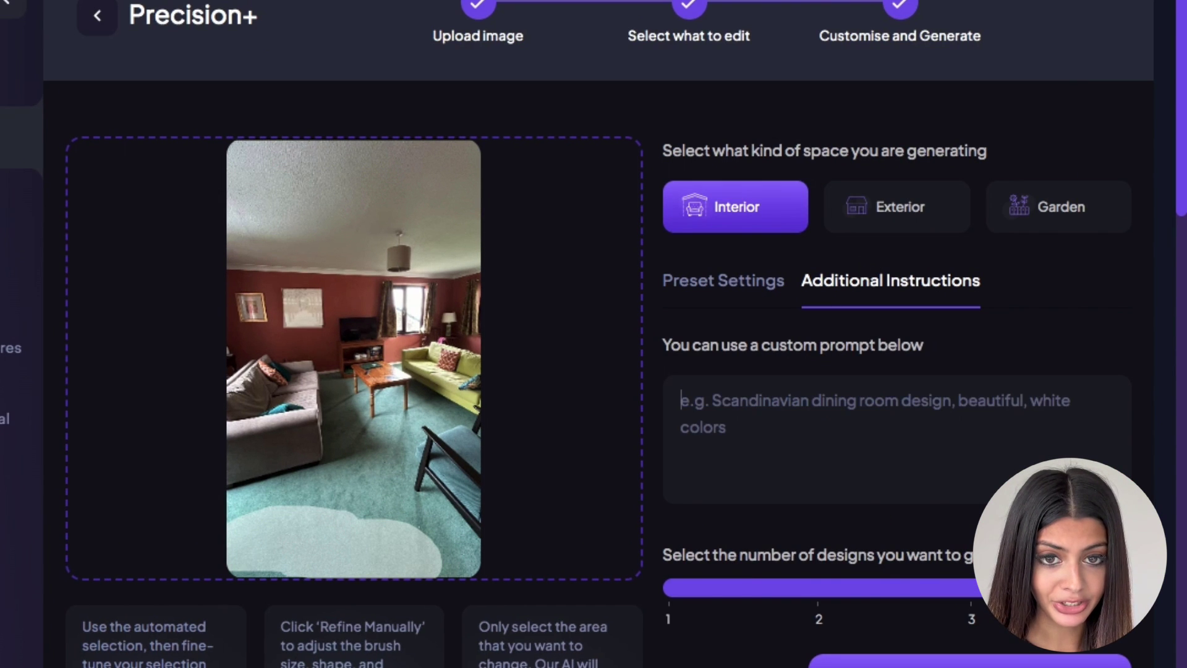
triple_click(817, 343)
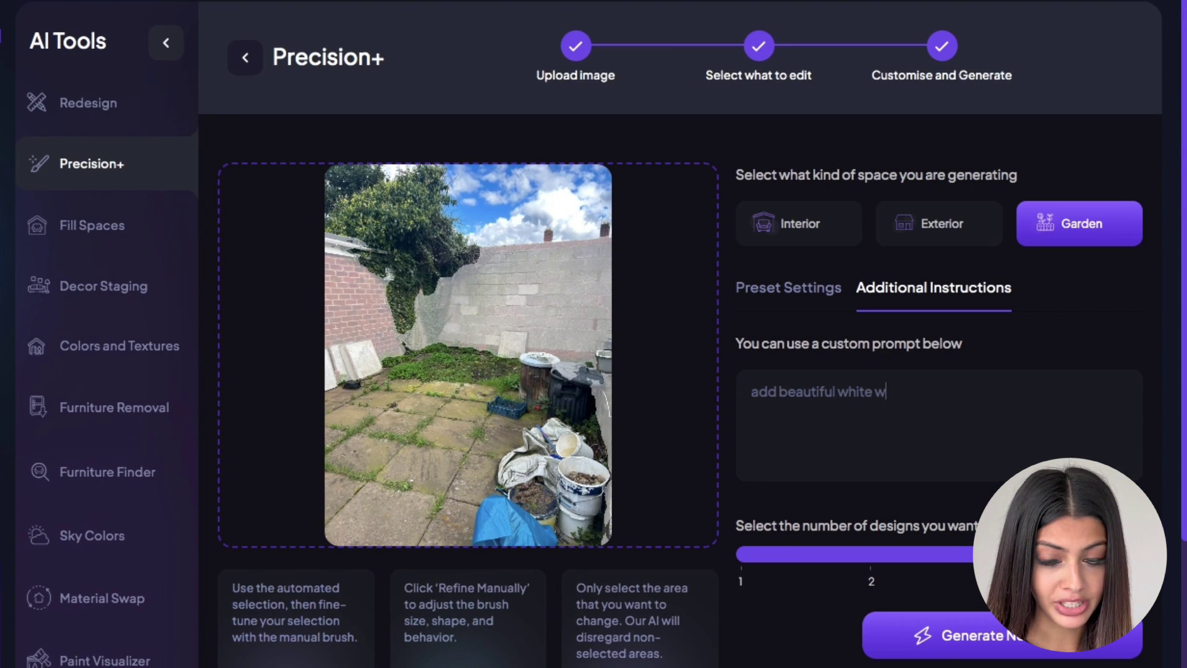
type("alls")
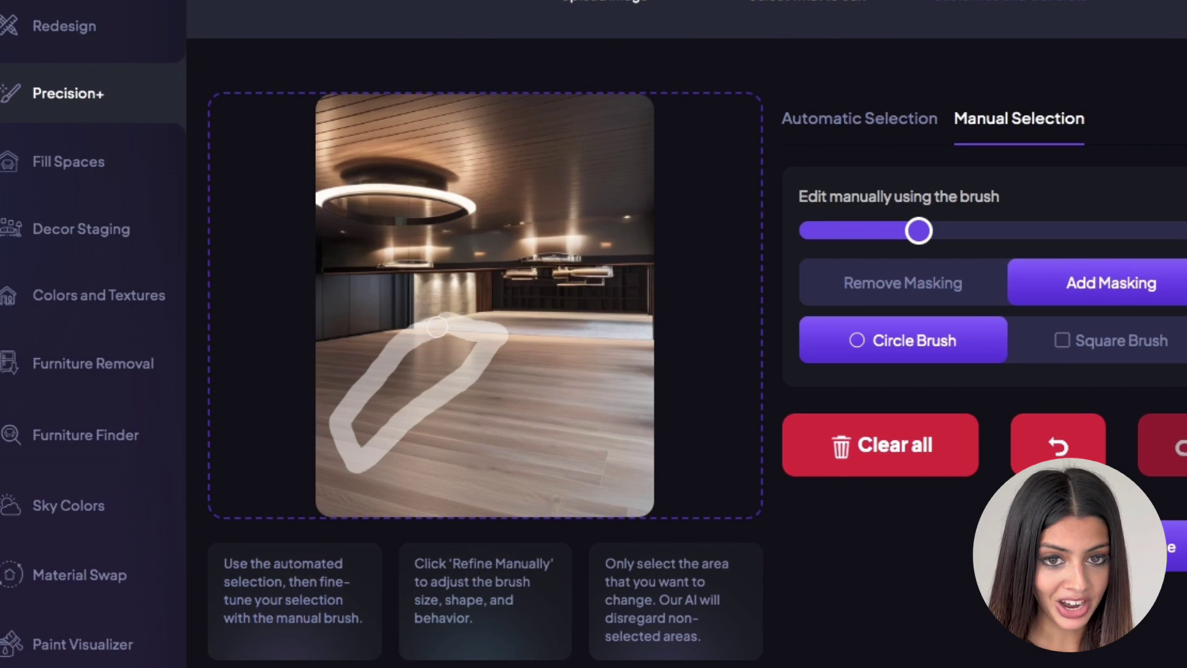
Mask the event hall floor and select the wedding party tables-and-chairs prompt.
left_click_drag(437, 327, 356, 443)
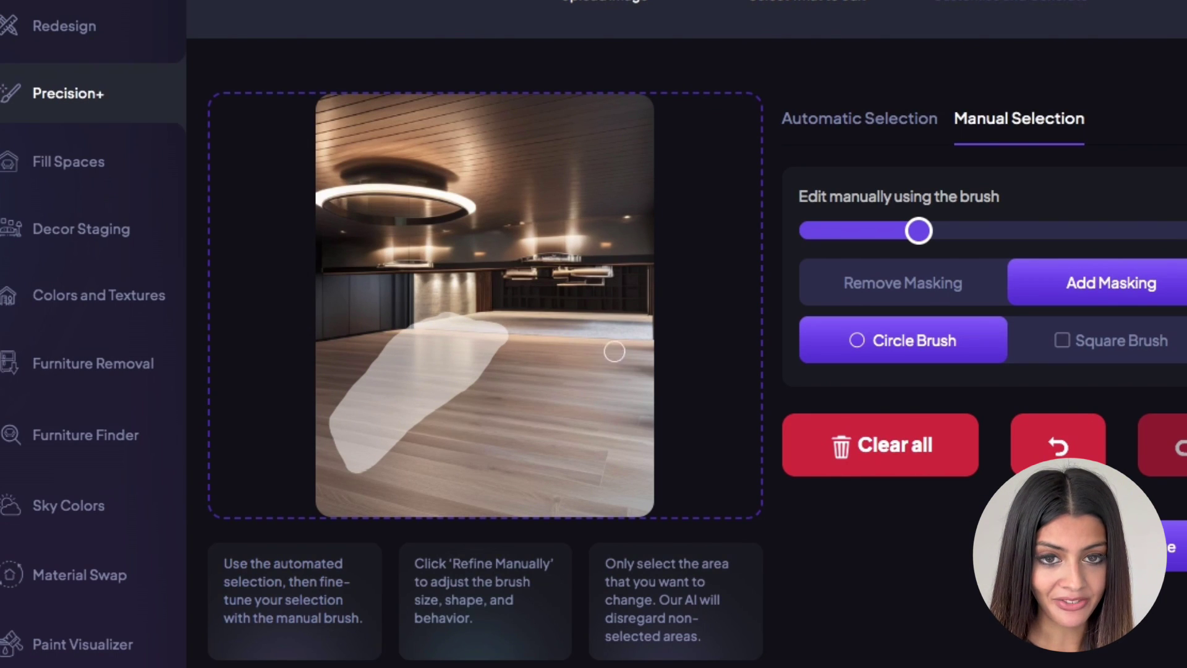
mouse_move(614, 351)
left_mouse_down()
mouse_move(592, 403)
mouse_move(556, 403)
left_mouse_up()
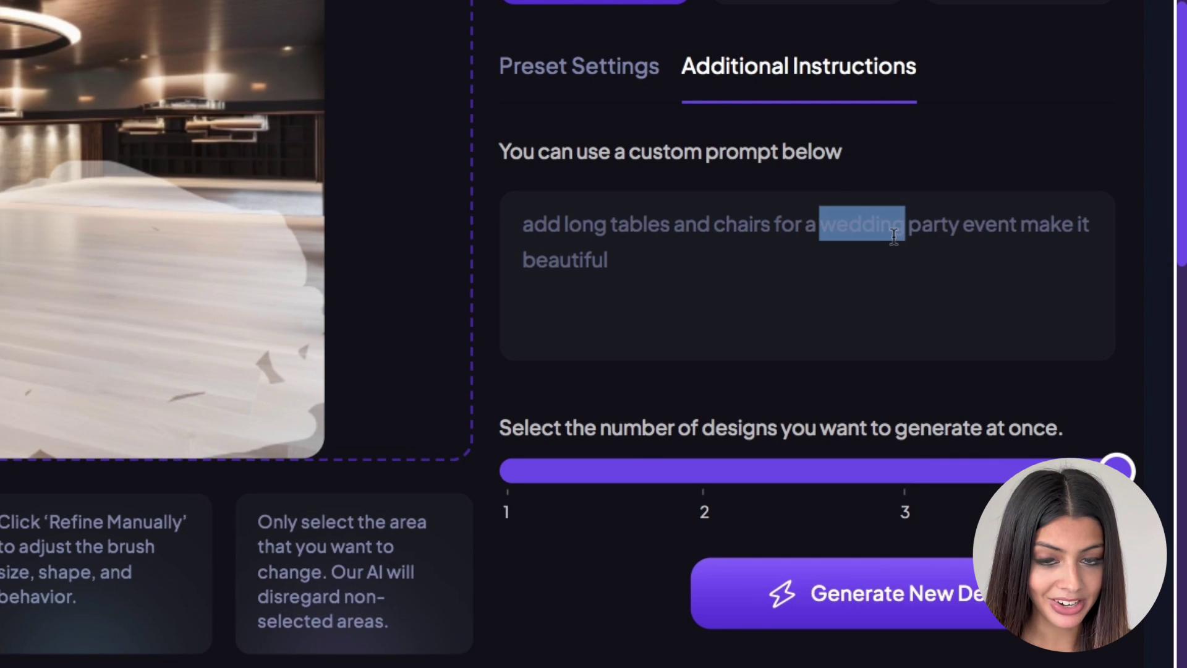
triple_click(893, 237)
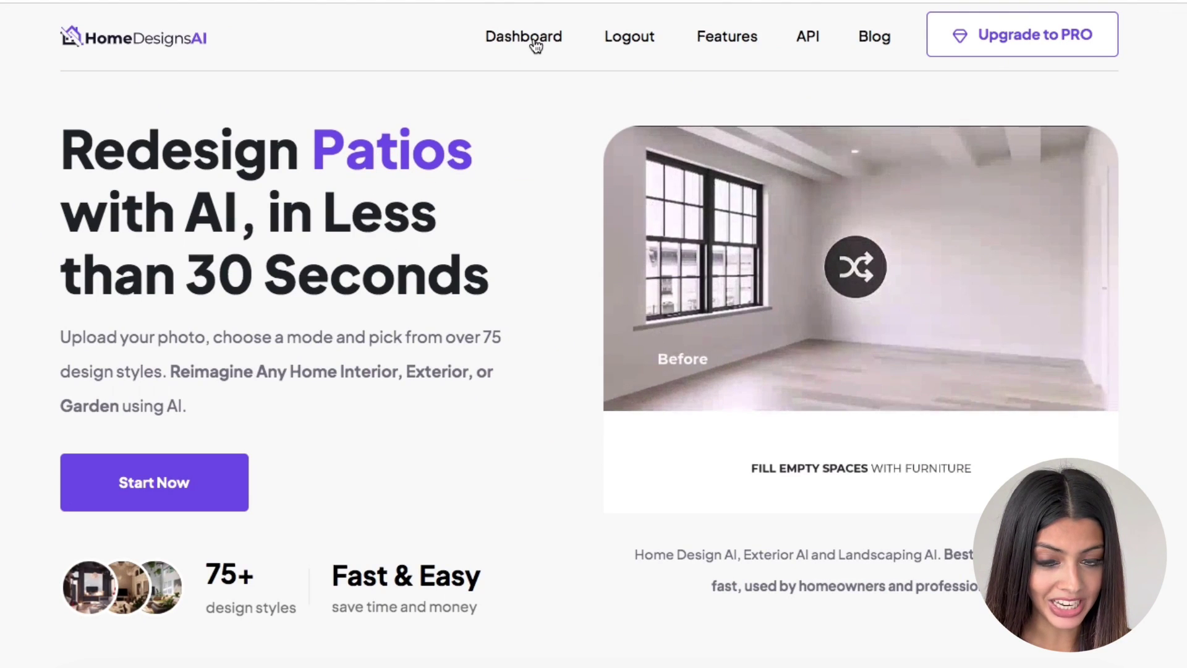
Reach the Precision+ upload page from the dashboard and highlight its intro text.
left_click(535, 42)
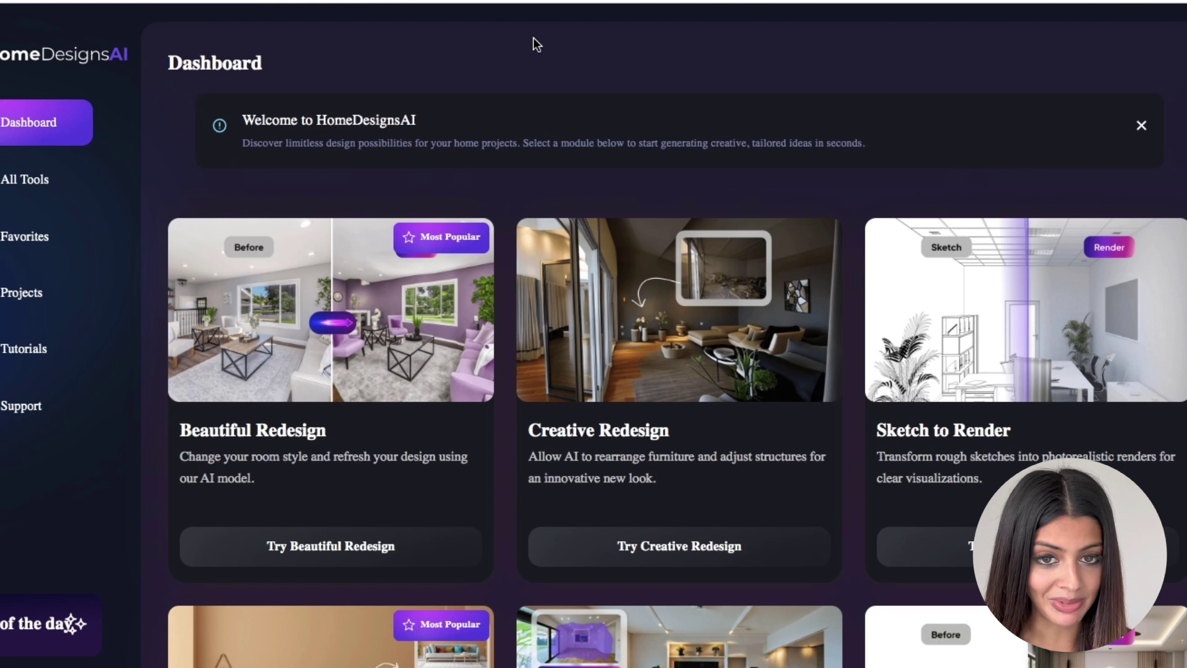
scroll(628, 264, "down", 3)
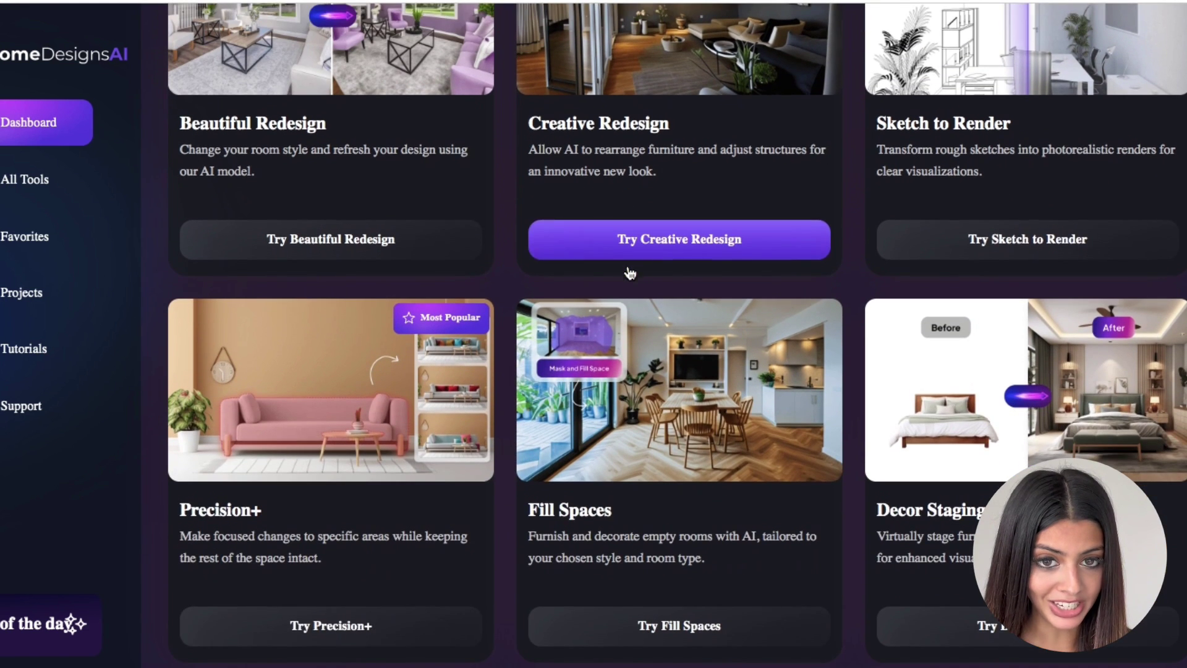
left_click(348, 627)
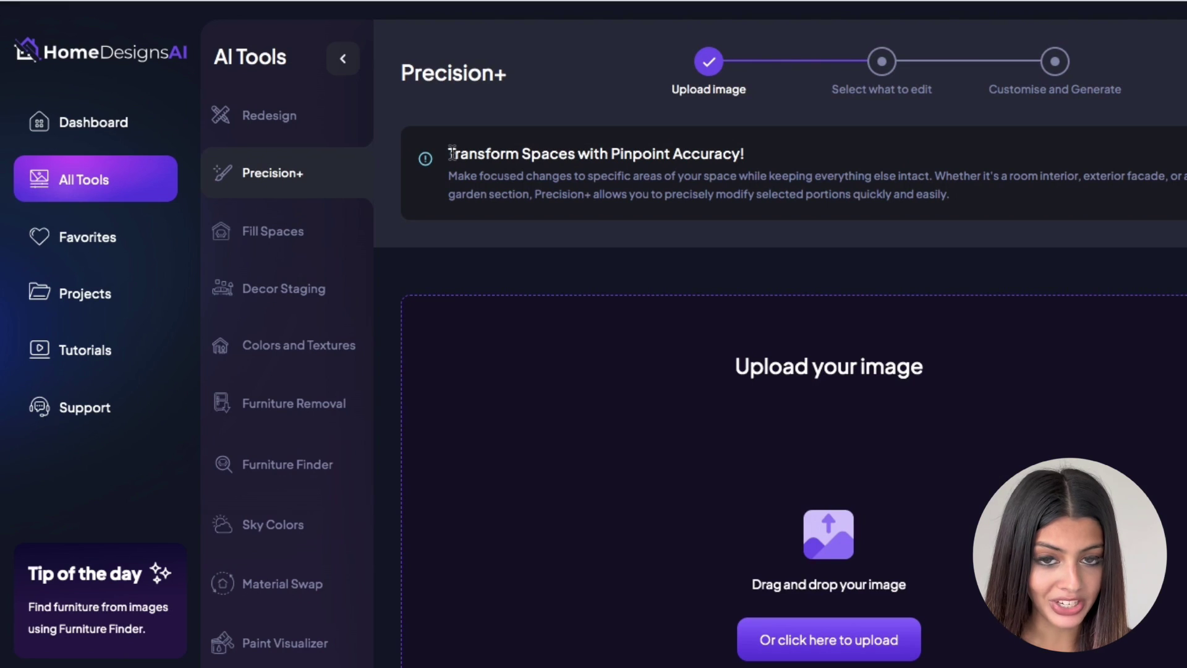
left_click_drag(448, 153, 843, 237)
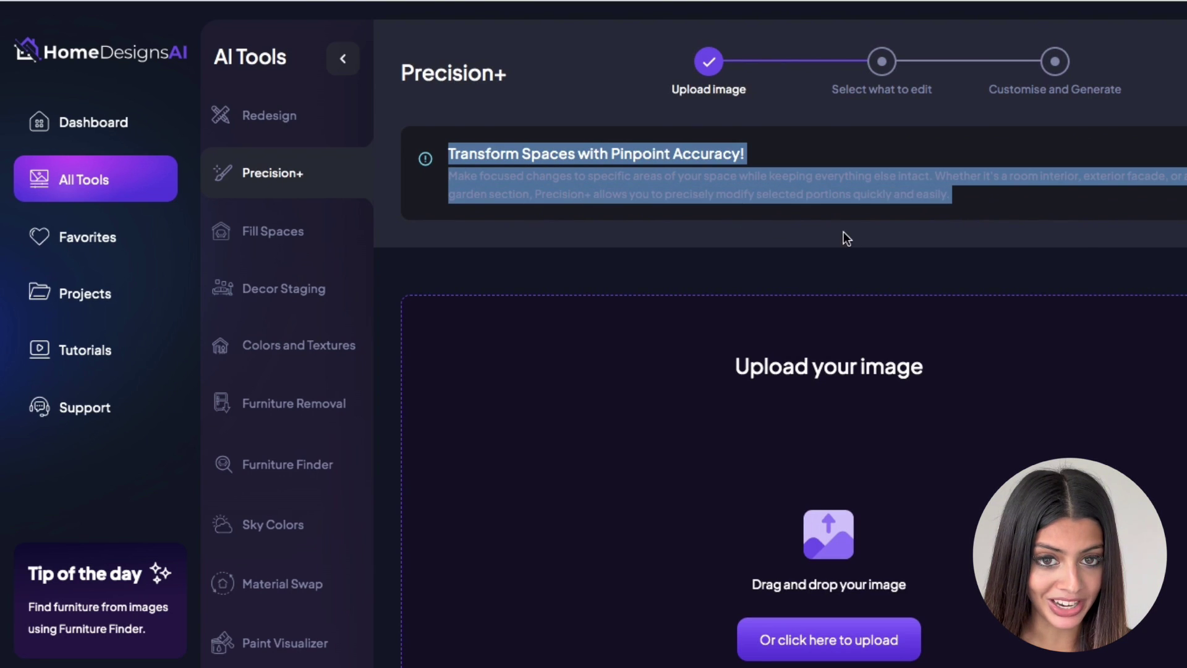